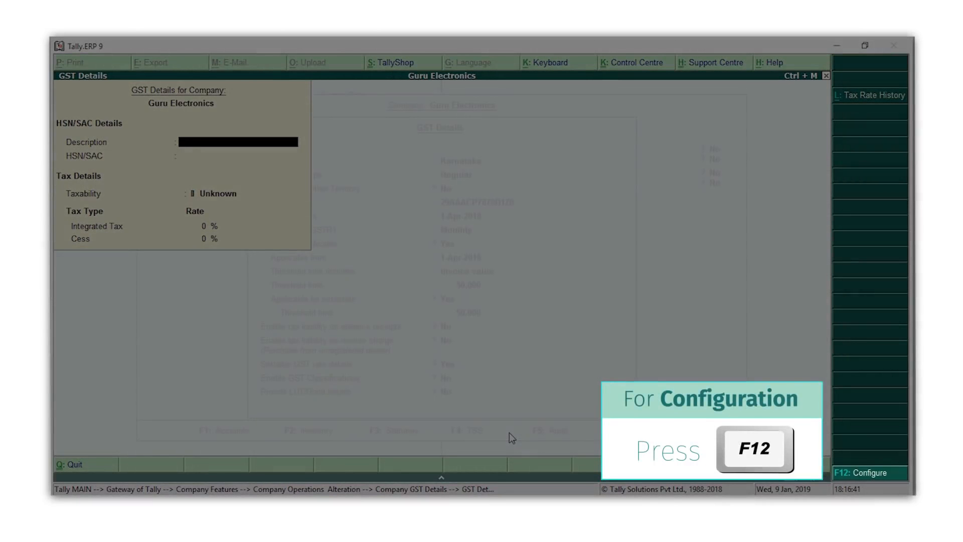
- Bring up the Configuration options for the company GST rate details with F12
key("F12")
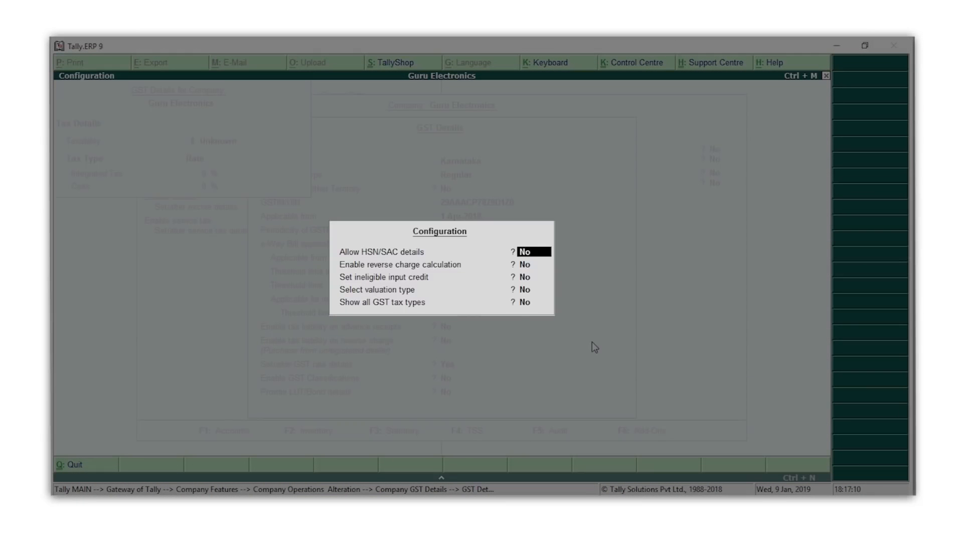
- Enable HSN/SAC details and enter Computers, HSN 8471, Taxable, with 18% integrated tax
type("Y")
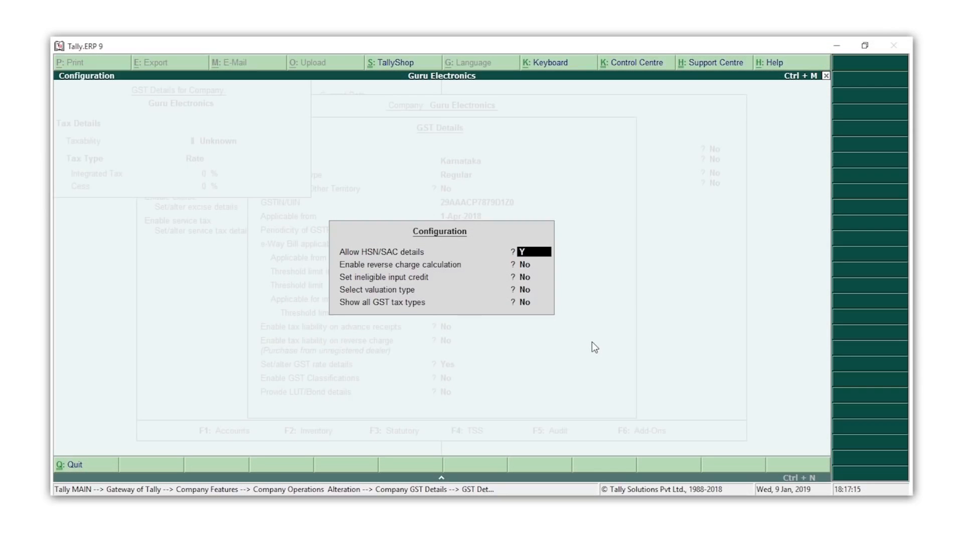
key("ctrl+a")
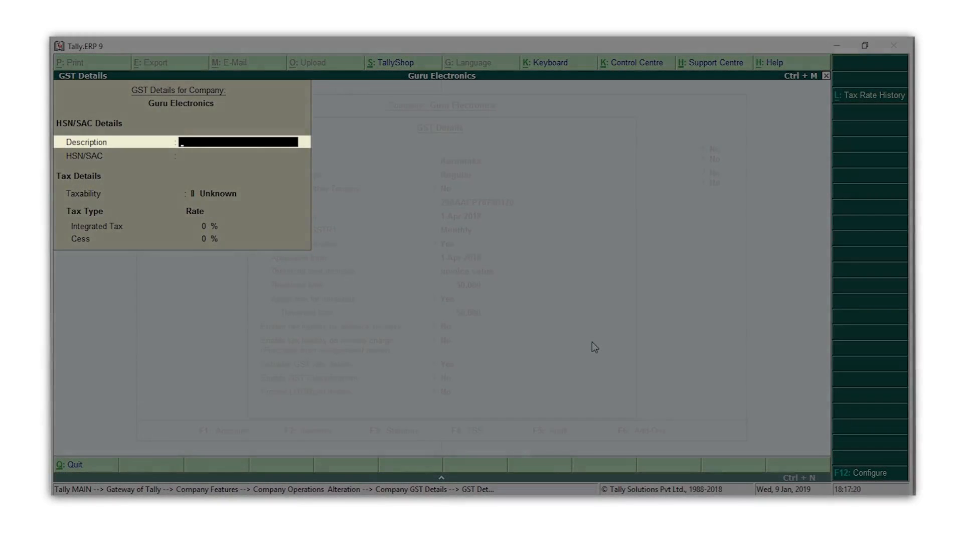
type("Computers")
key("Return")
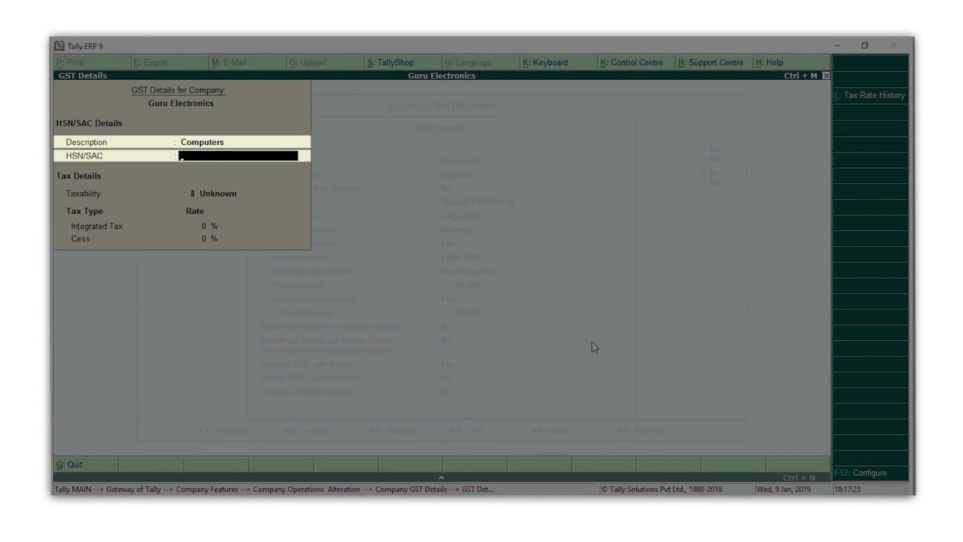
type("8471")
key("Return")
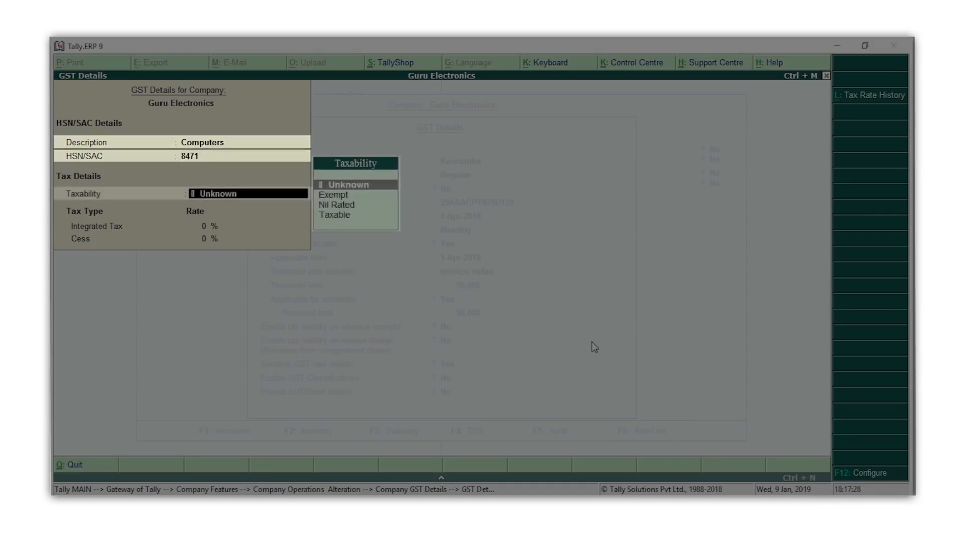
key("Down")
key("Down")
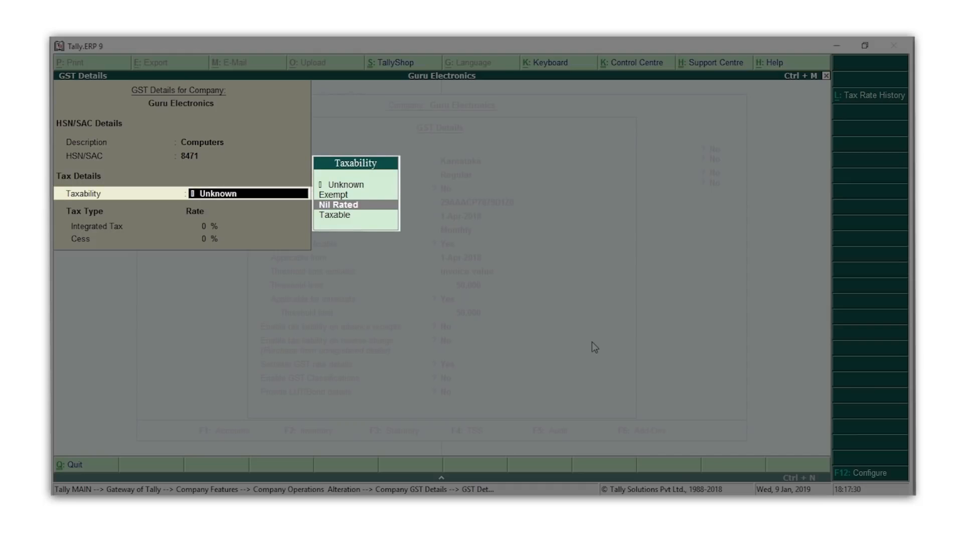
key("Down")
key("Return")
type("1")
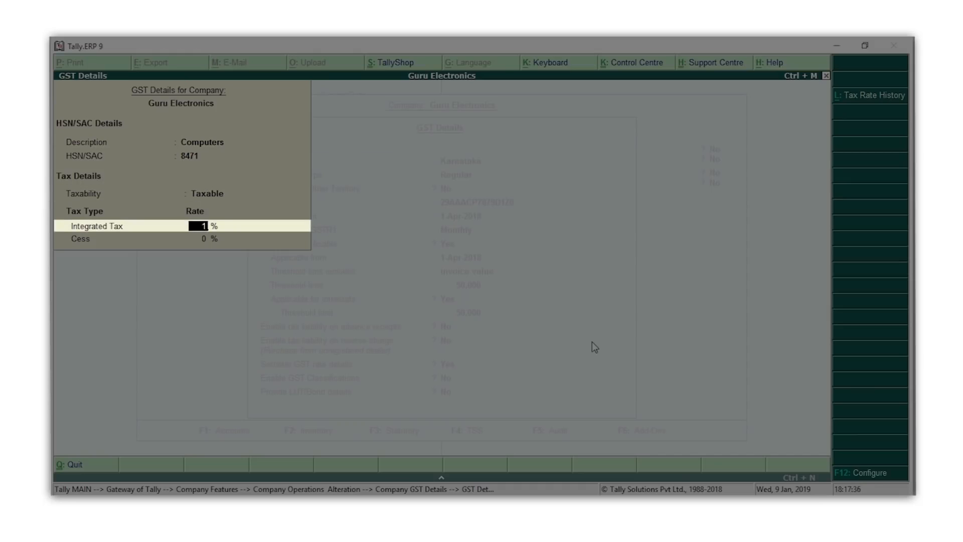
type("8")
key("Return")
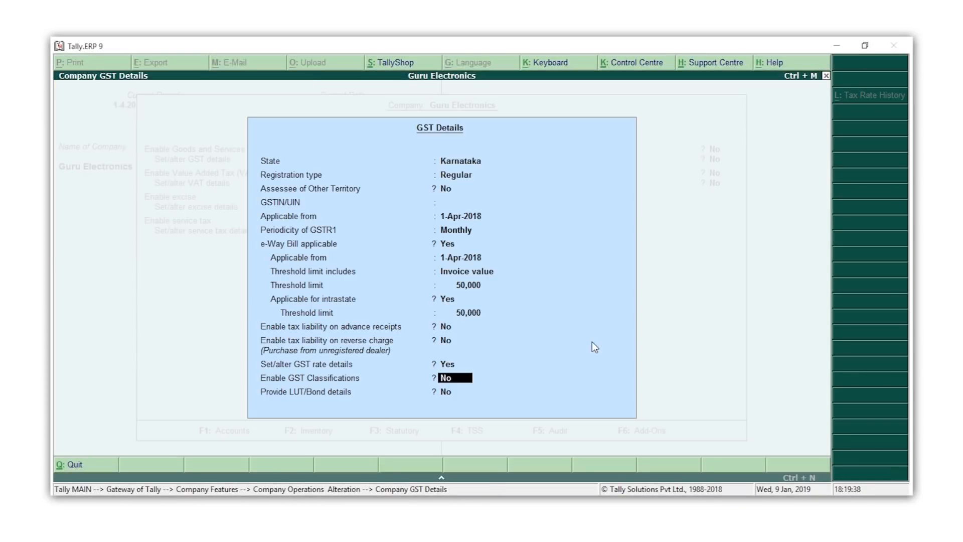
- Accept the GST details and Statutory and Taxation settings, then exit Company Features
key("Return")
key("Return")
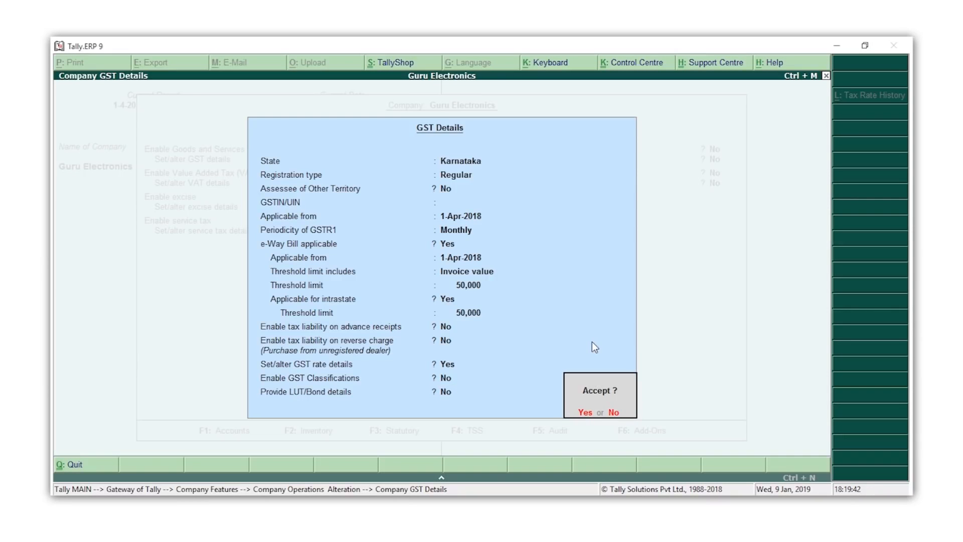
key("Return")
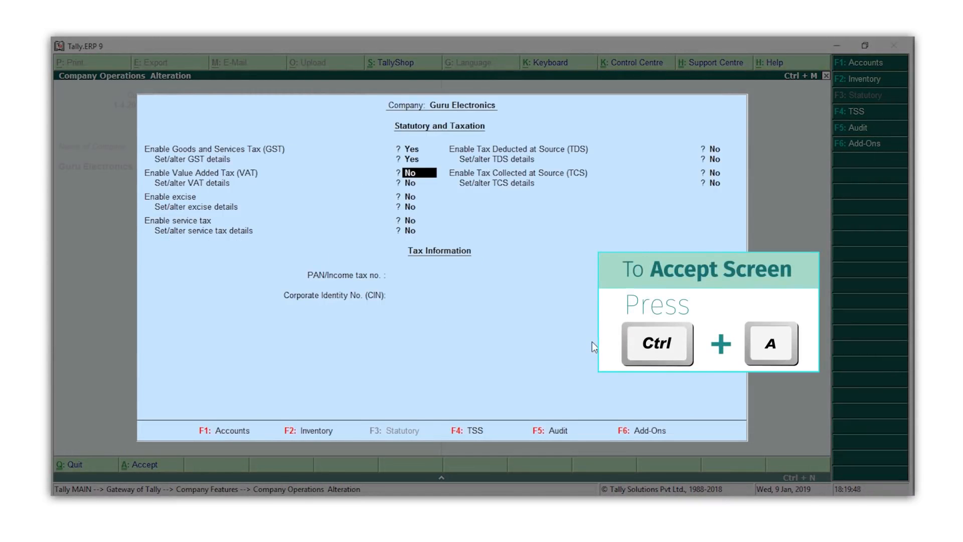
key("ctrl+a")
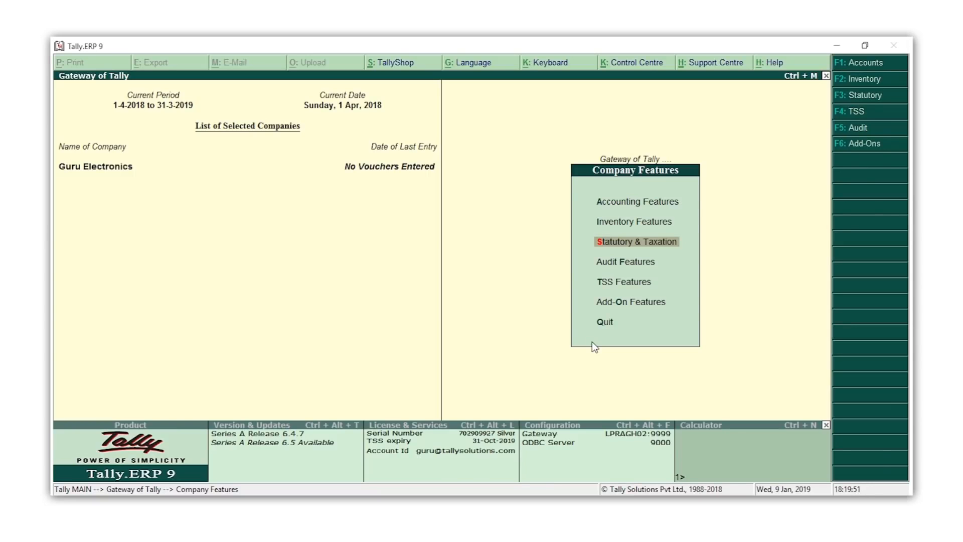
key("Escape")
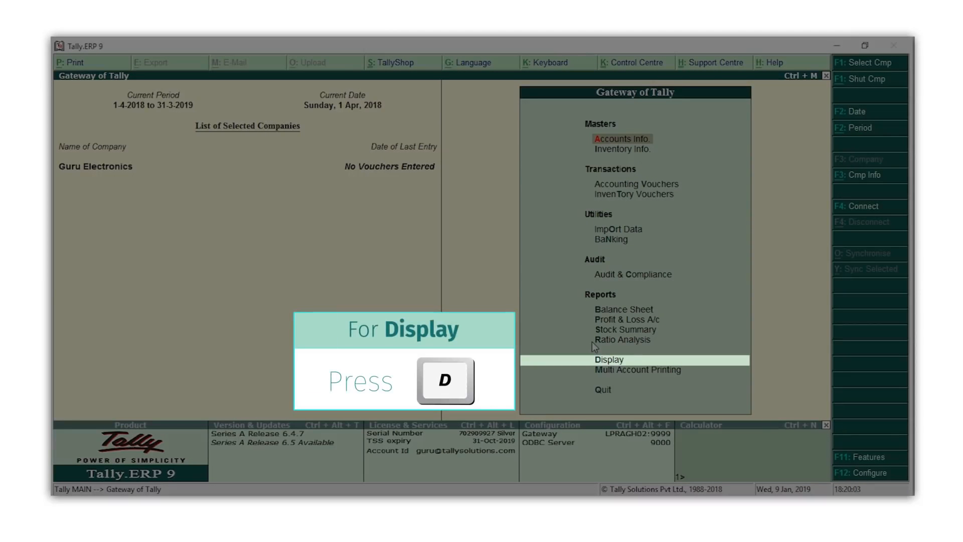
- Go through Display, Statutory Reports and GST to reach GST Rate Setup
key("d")
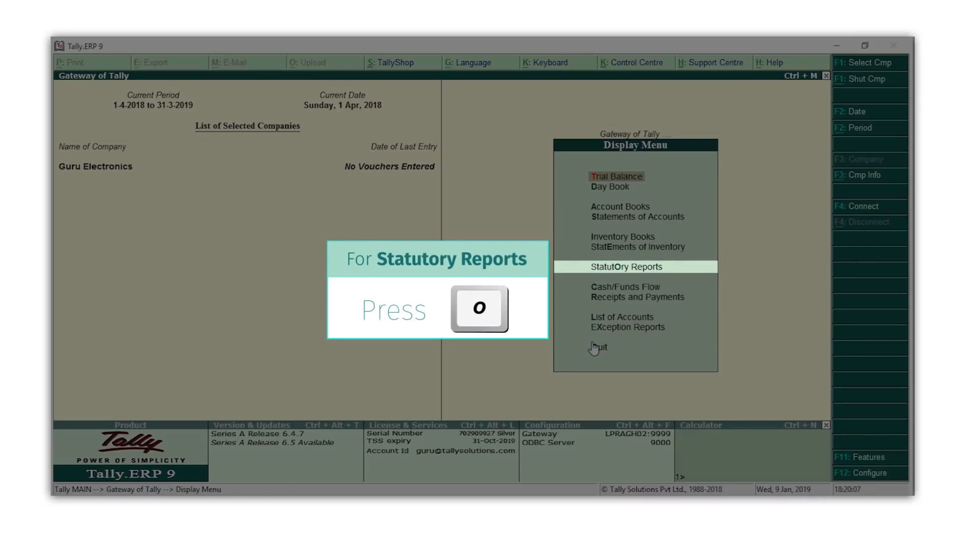
key("o")
key("g")
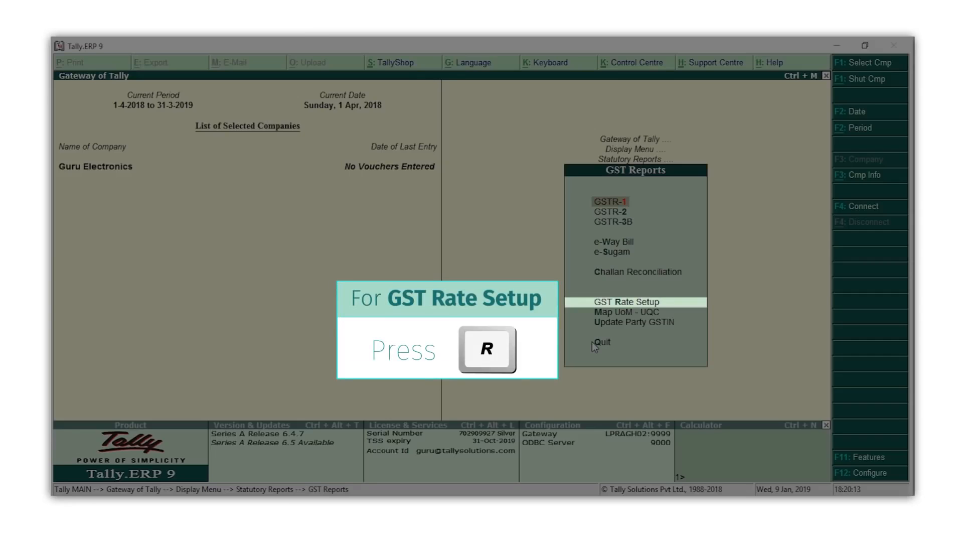
key("r")
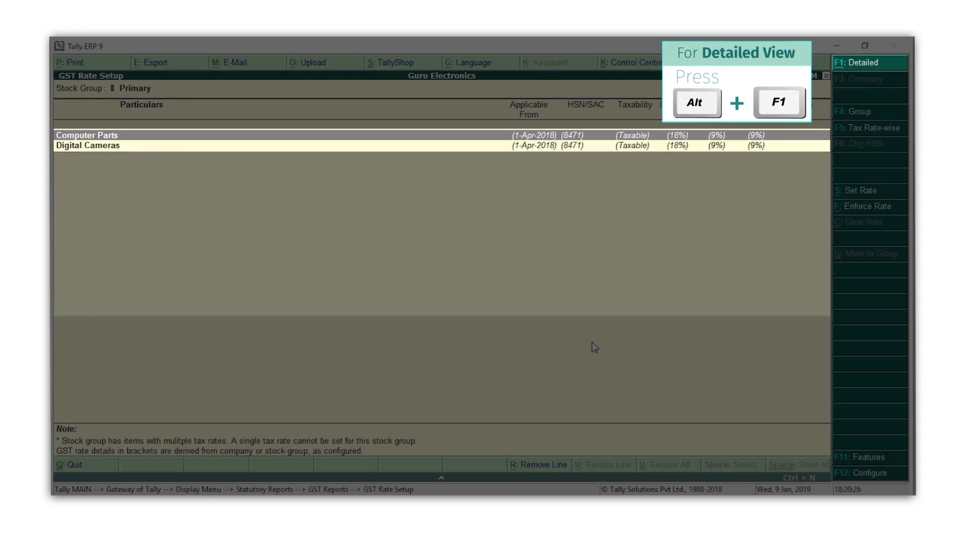
- Switch GST Rate Setup to the detailed view and select the Digital Cameras group
key("alt+F1")
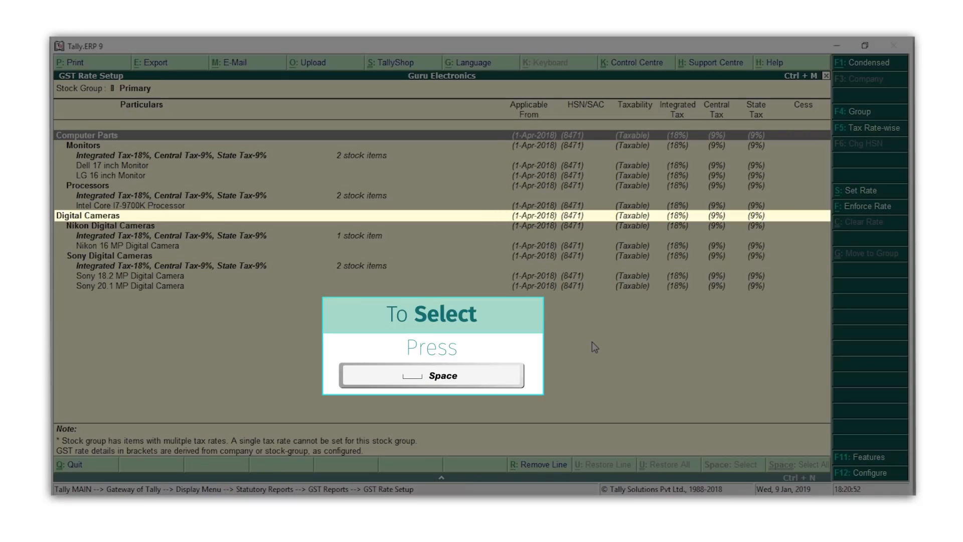
key("Down")
key("Down")
key("Down")
key("Down")
key("space")
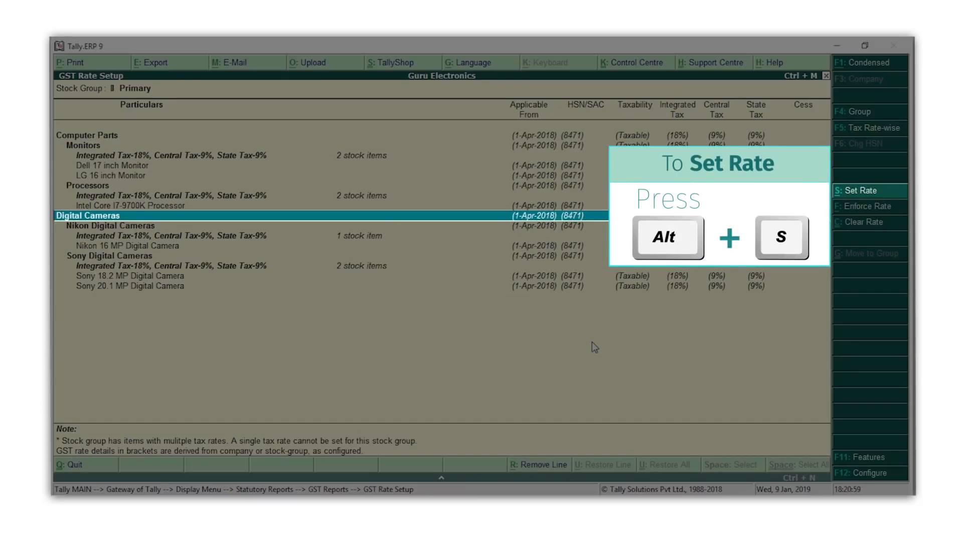
- Set and accept a 28% integrated tax rate for Digital Cameras
key("alt+s")
key("ctrl+a")
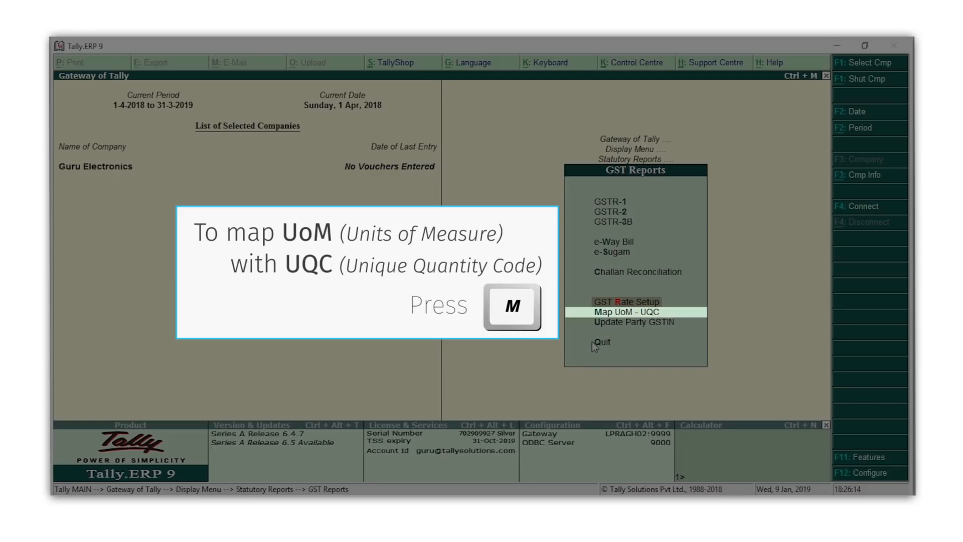
- In Map UoM - UQC, map the Nos unit to NOS-NUMBERS
key("m")
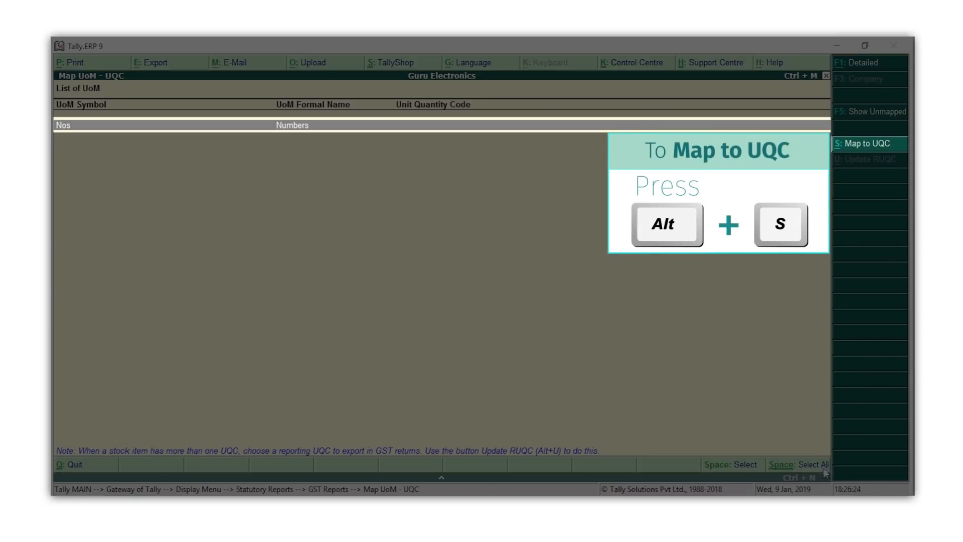
key("alt+s")
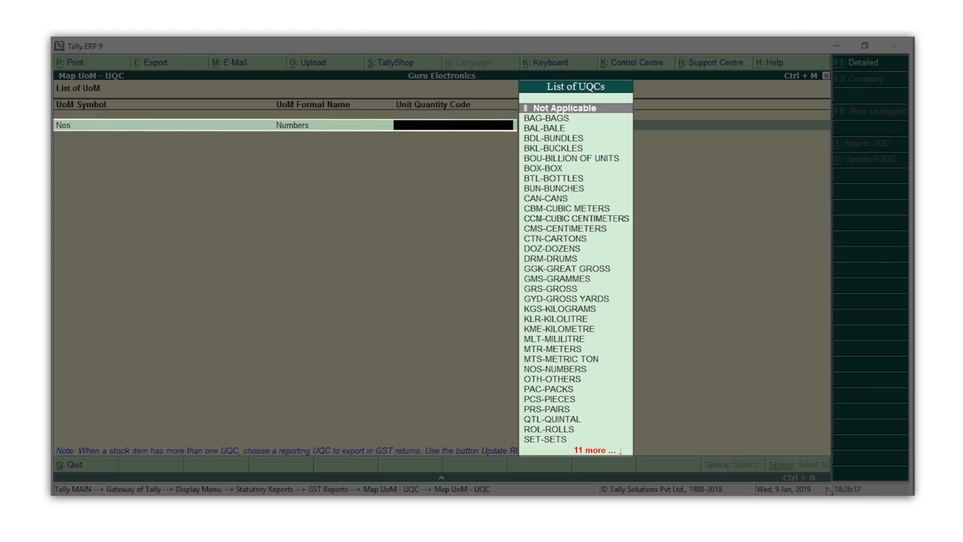
type("n")
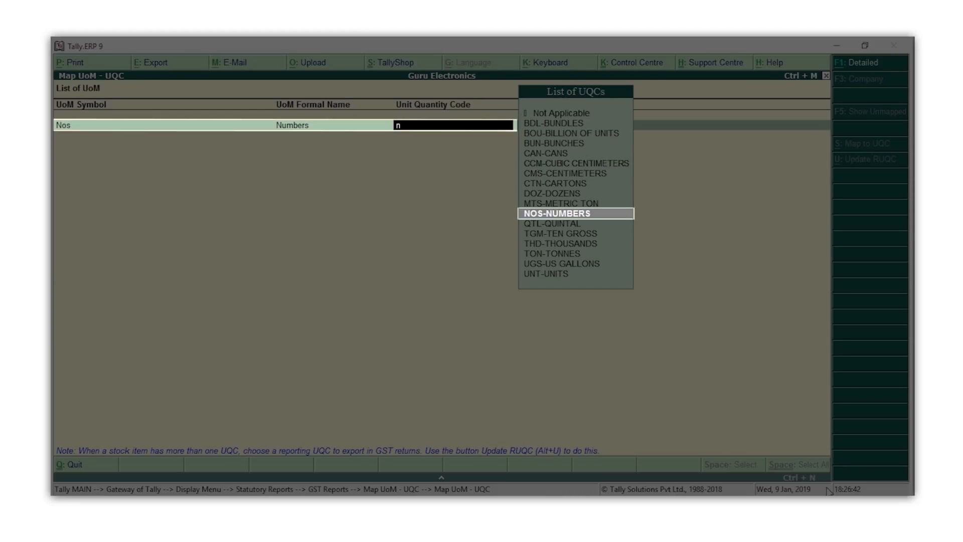
key("Return")
key("Return")
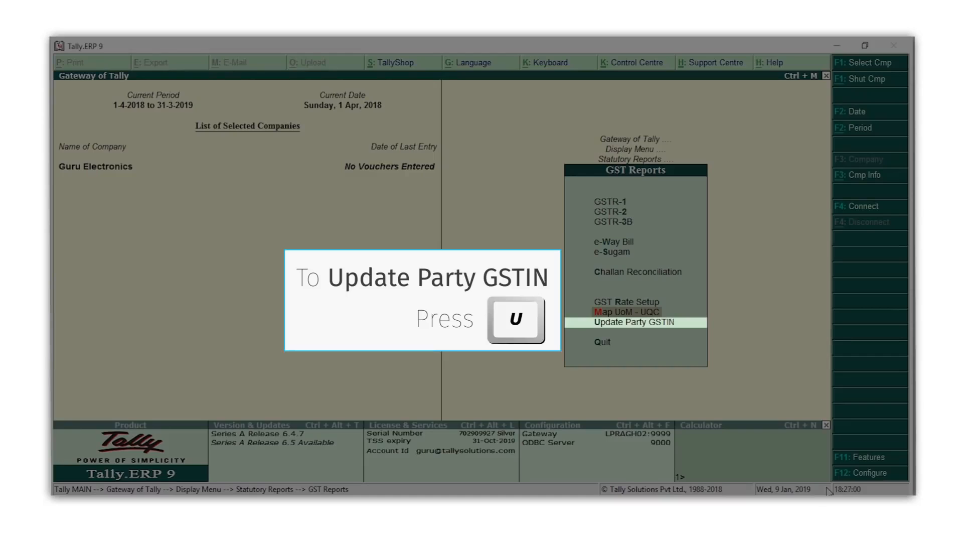
- Open Update Party GSTIN/UIN for the All Items group
key("u")
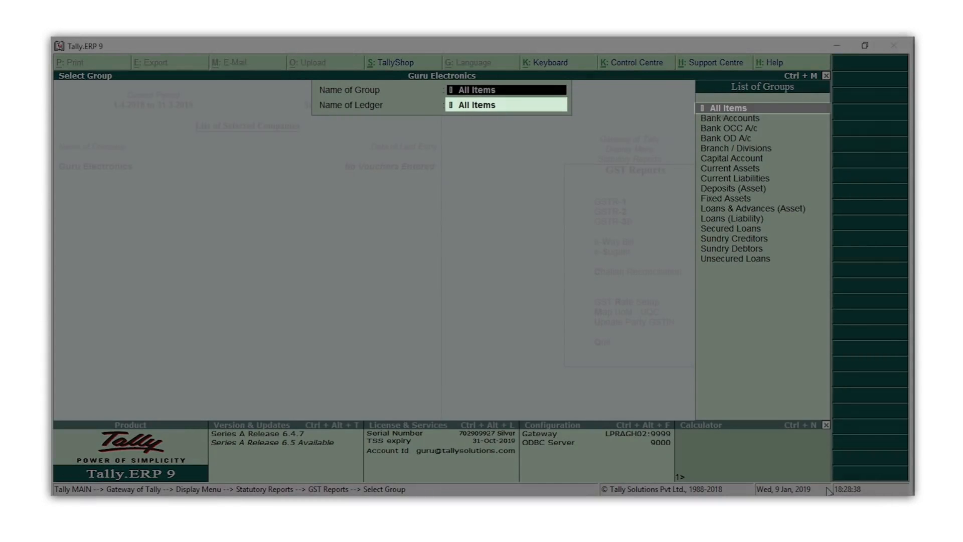
key("Return")
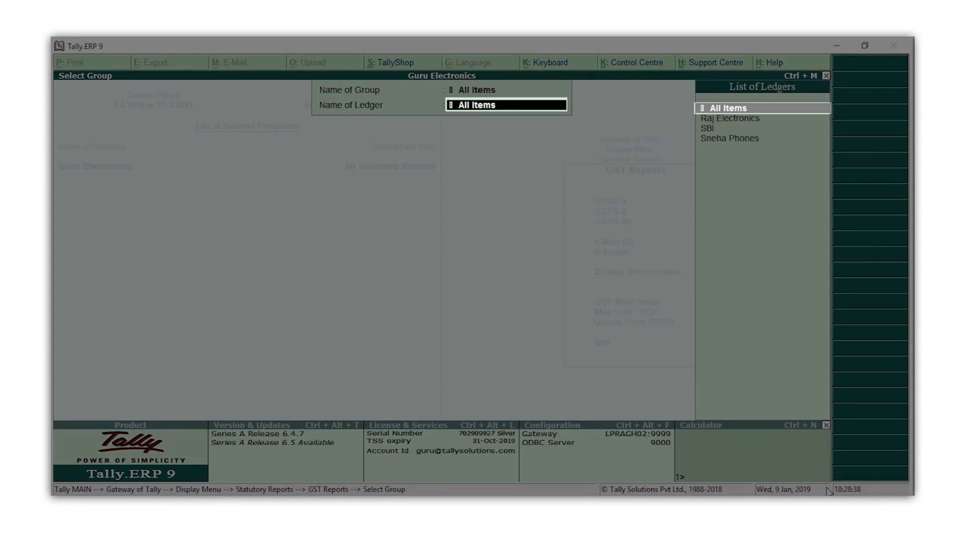
key("Return")
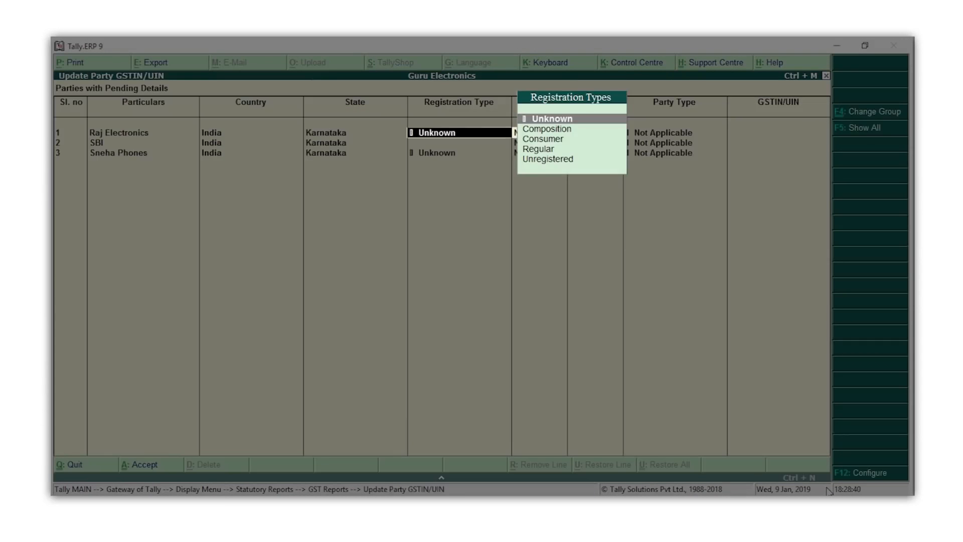
- Set Raj Electronics and Sneha Phones to Regular, enter their GSTINs and save
key("Down")
key("Down")
key("Down")
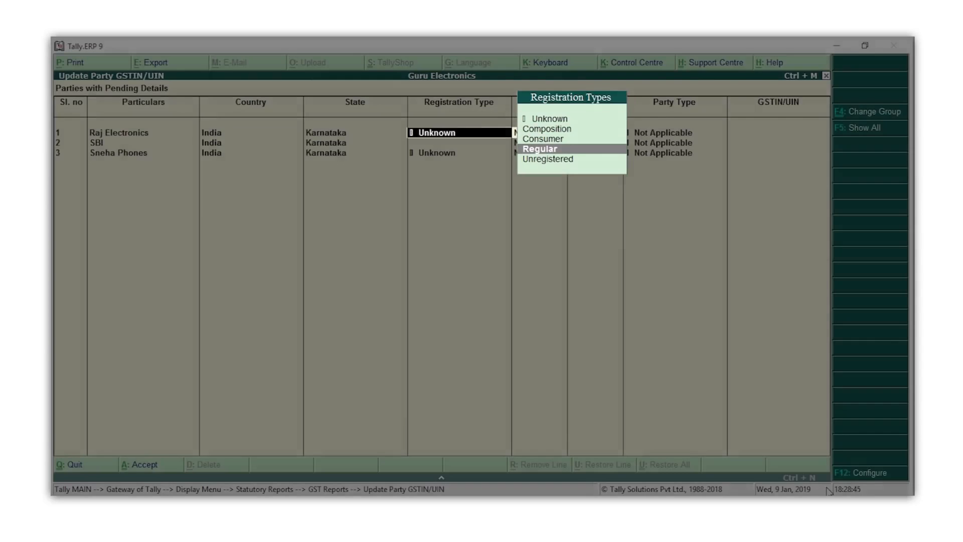
key("Return")
key("Return")
key("Return")
key("Return")
key("Down")
key("Down")
key("Down")
key("Return")
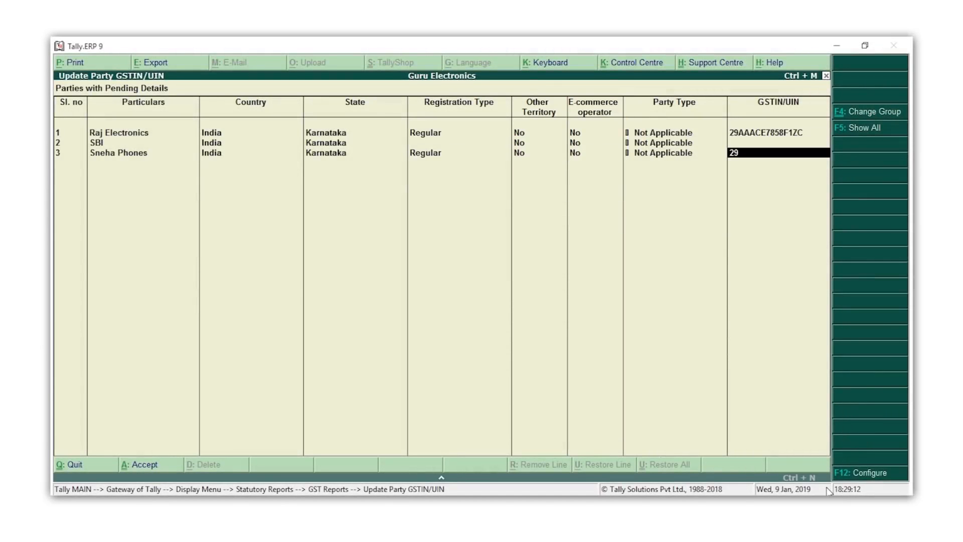
key("Return")
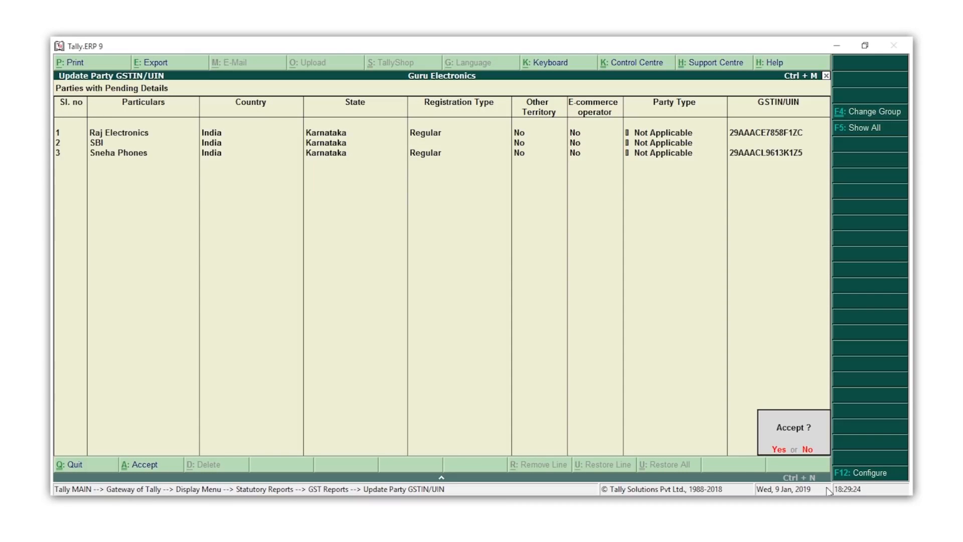
key("Return")
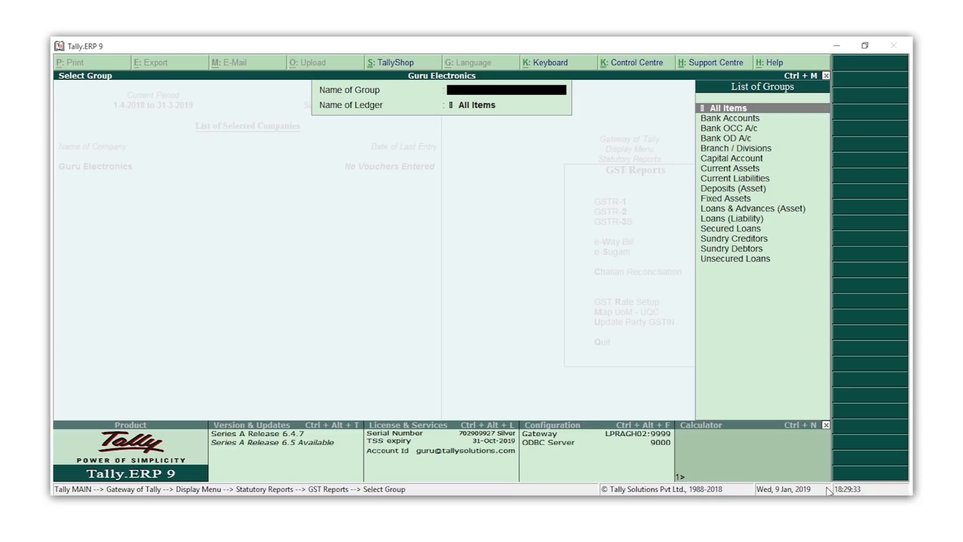
- Return to Gateway of Tally and open ledger creation under Accounts Info
key("Escape")
key("Escape")
key("Escape")
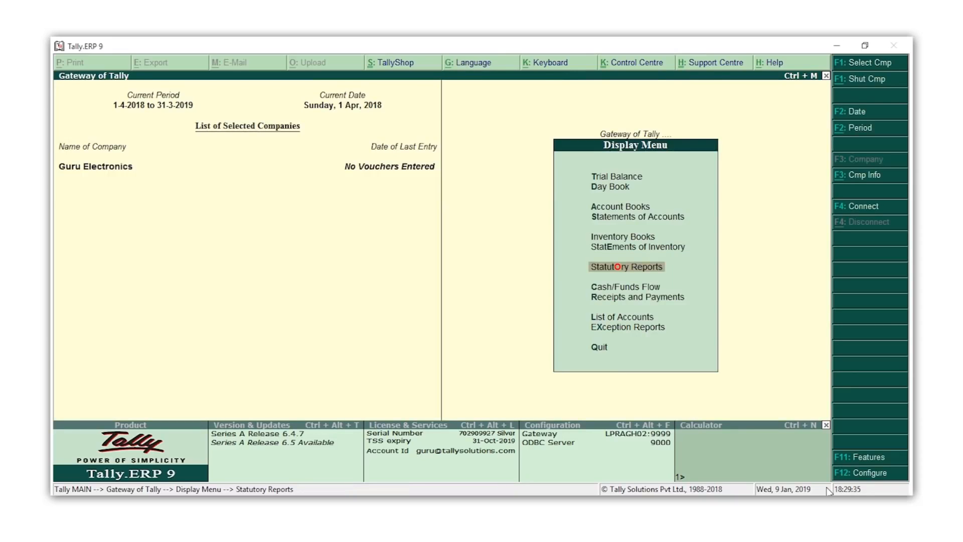
key("Escape")
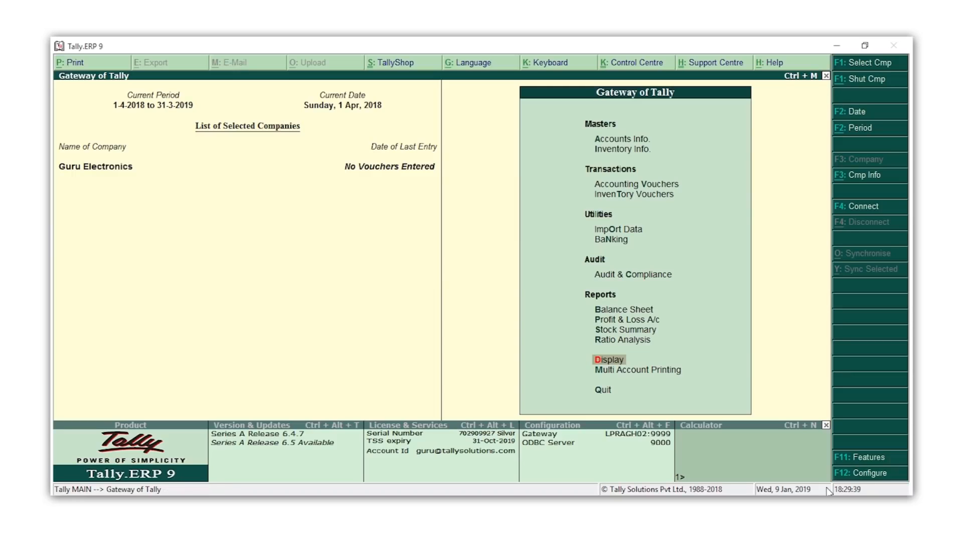
key("a")
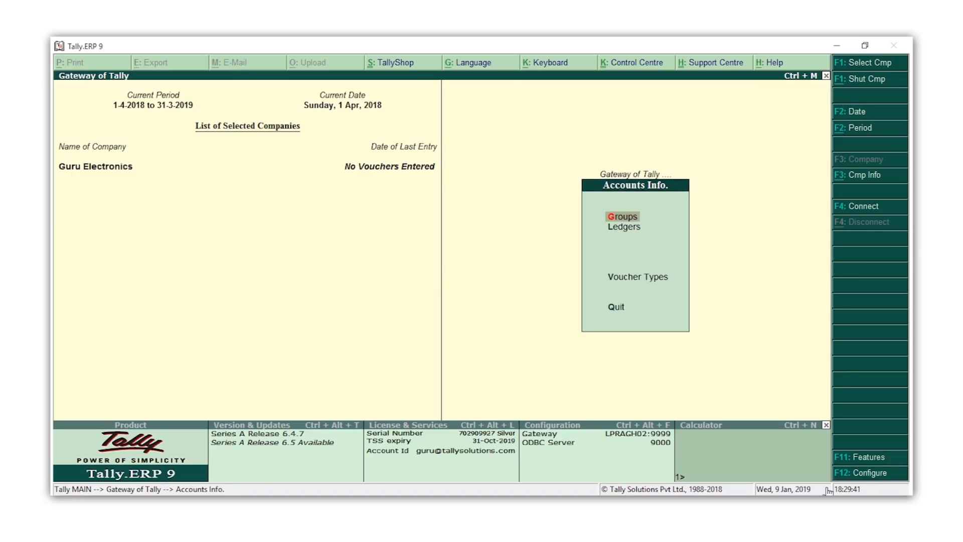
key("l")
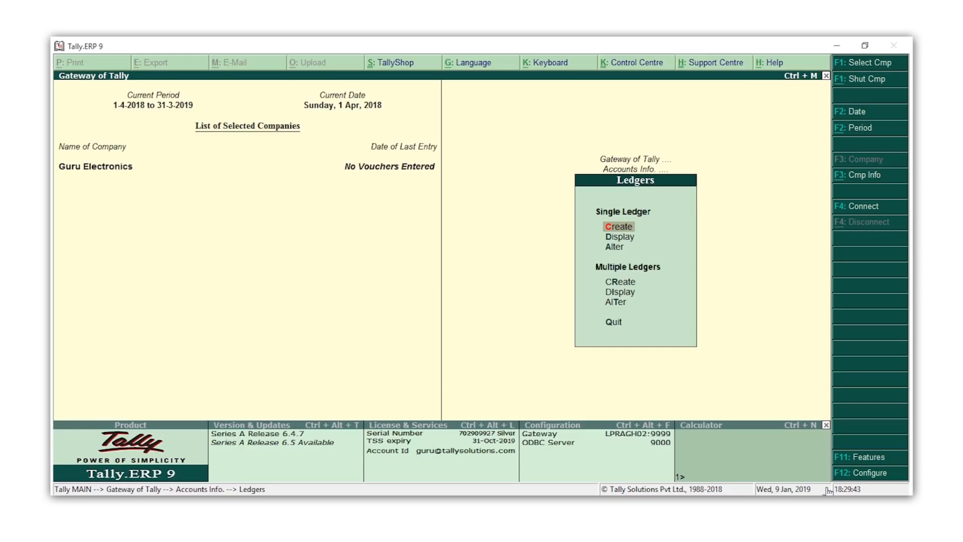
- Create a CGST ledger under Duties & Taxes with GST duty type and Central Tax
type("c")
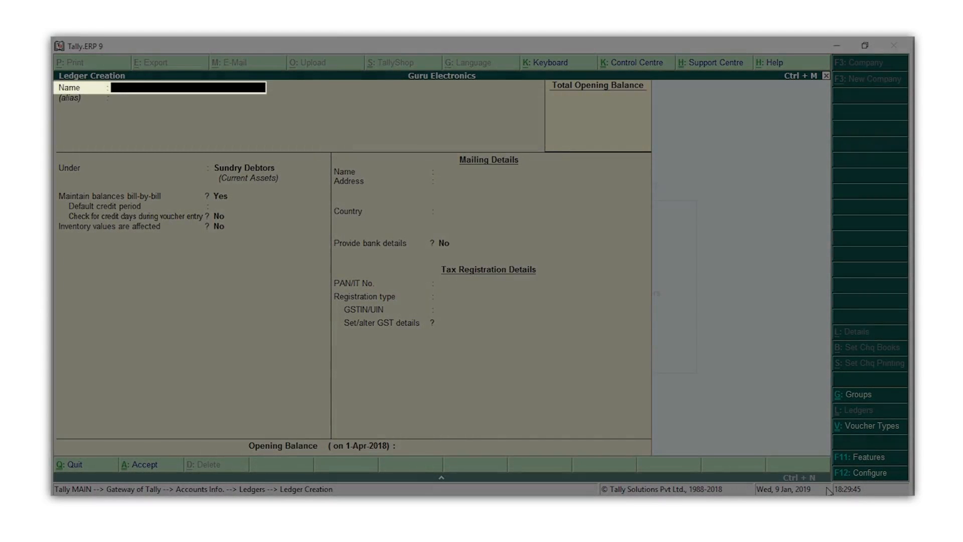
type("CGST")
key("Return")
key("Return")
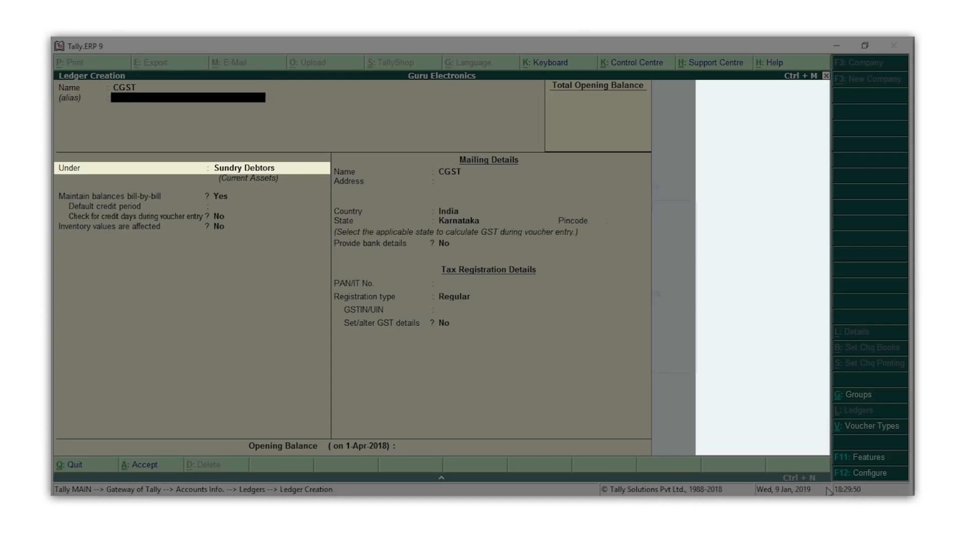
type("Du")
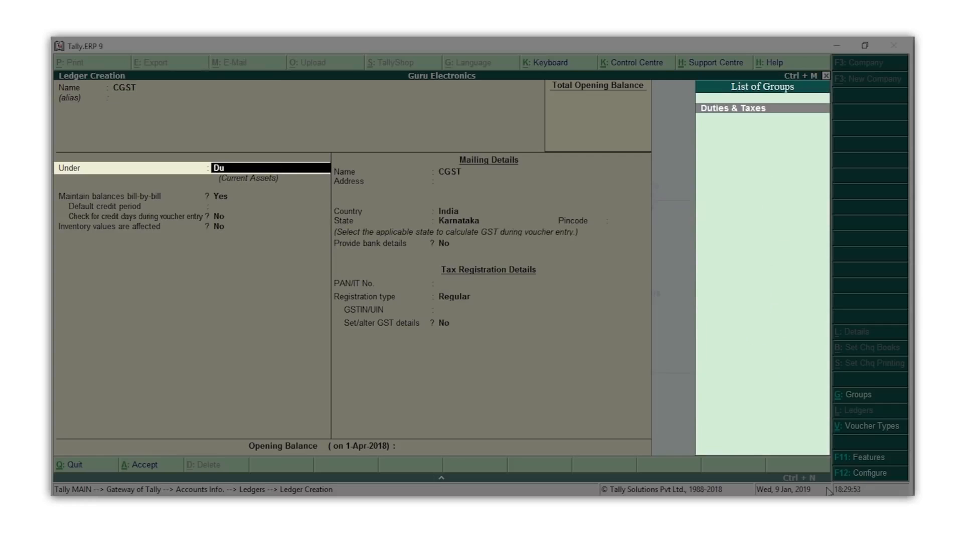
key("Return")
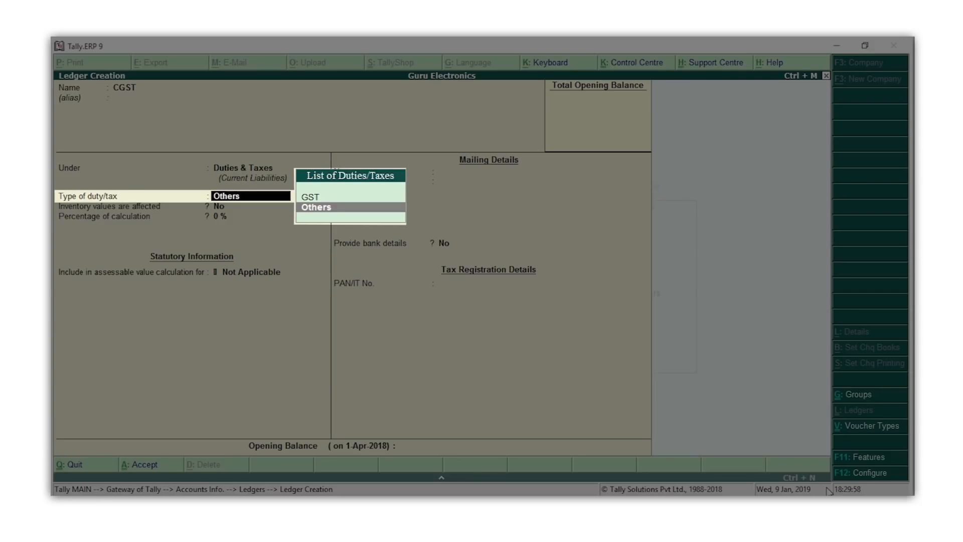
key("Up")
key("Return")
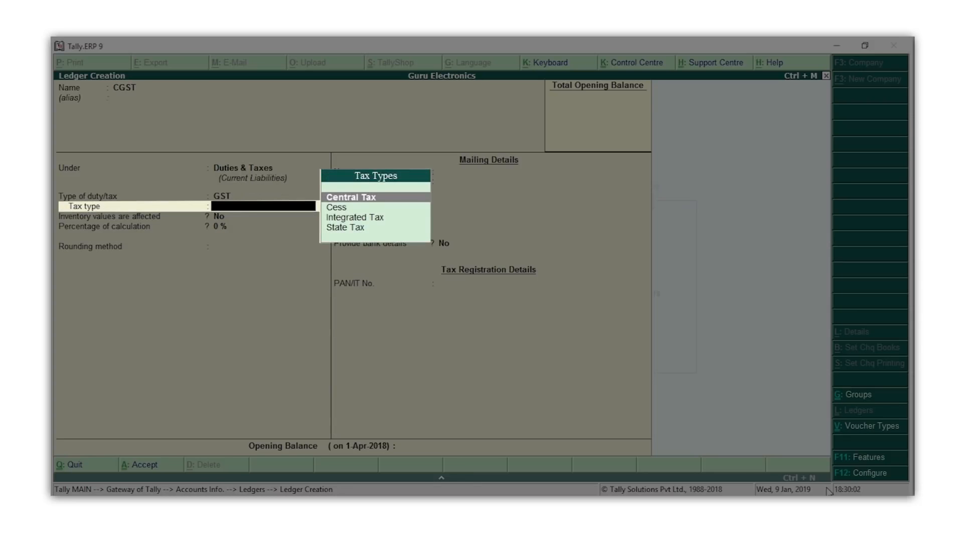
key("Return")
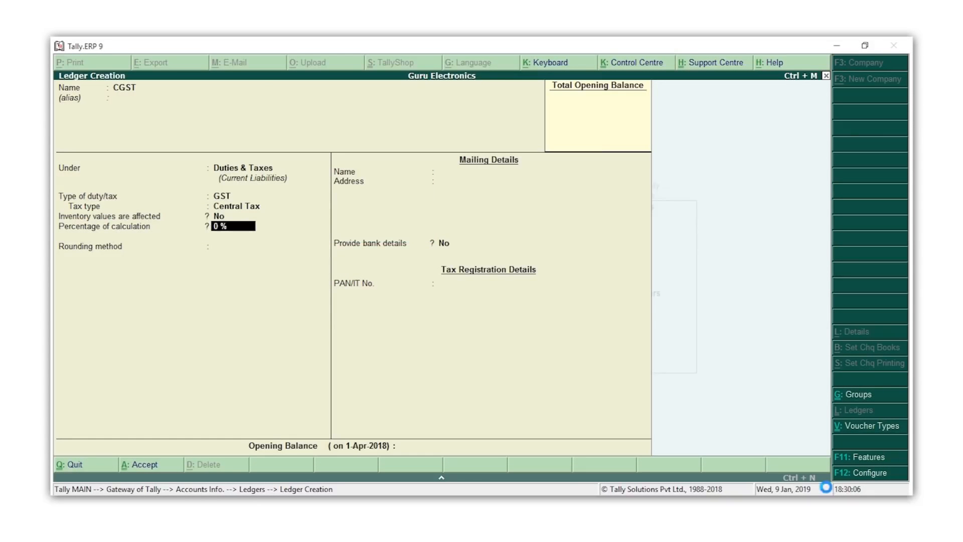
key("ctrl+a")
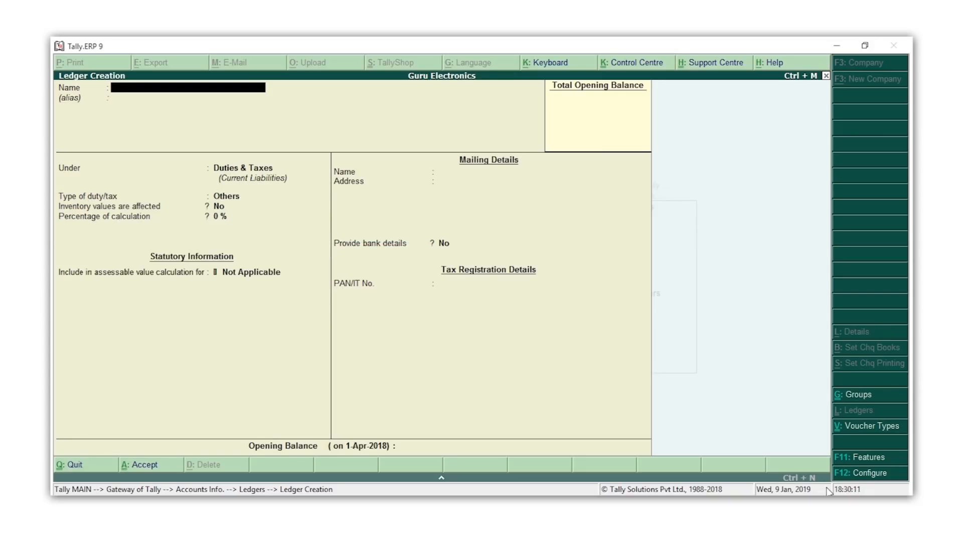
- Create an SGST ledger under Duties & Taxes as GST State Tax
type("SGST")
key("Return")
key("Return")
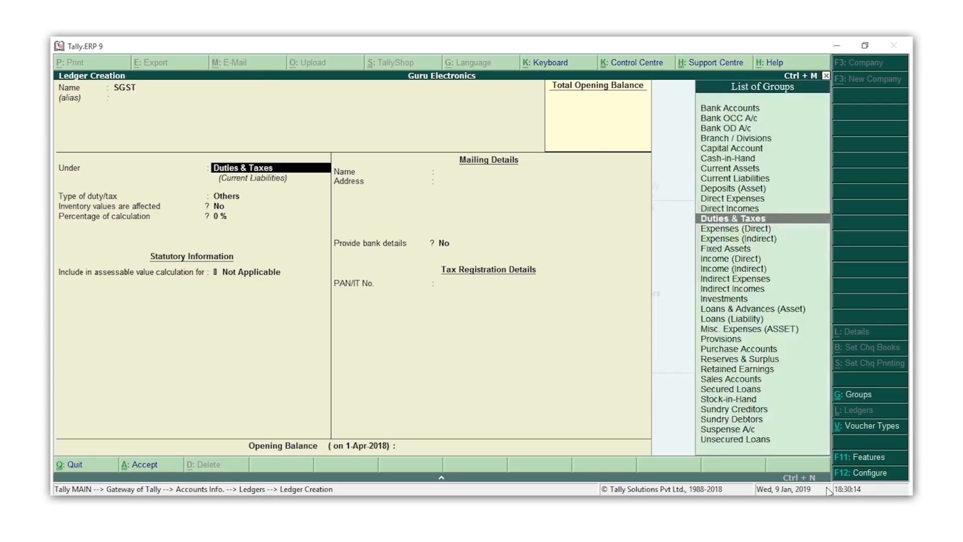
key("Return")
key("Up")
key("Return")
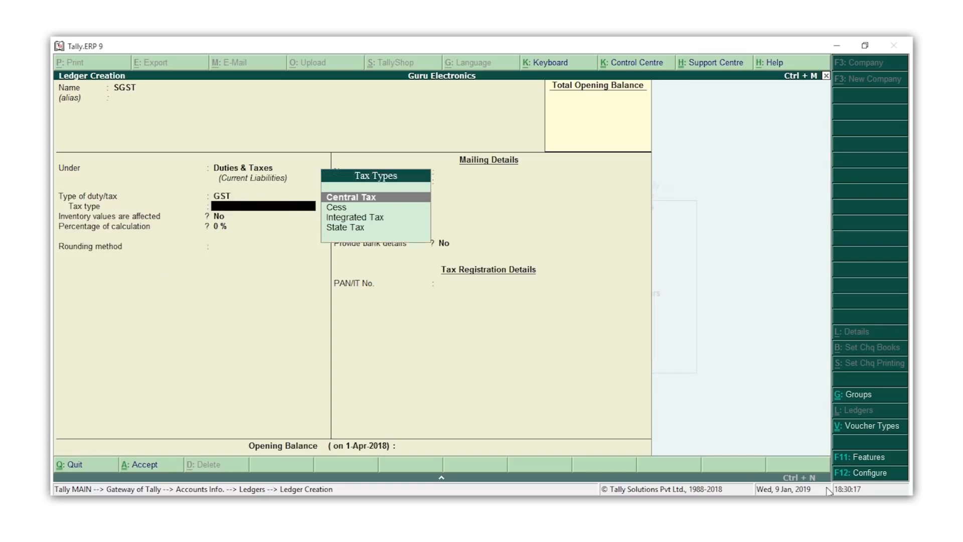
key("Down")
key("Down")
key("Down")
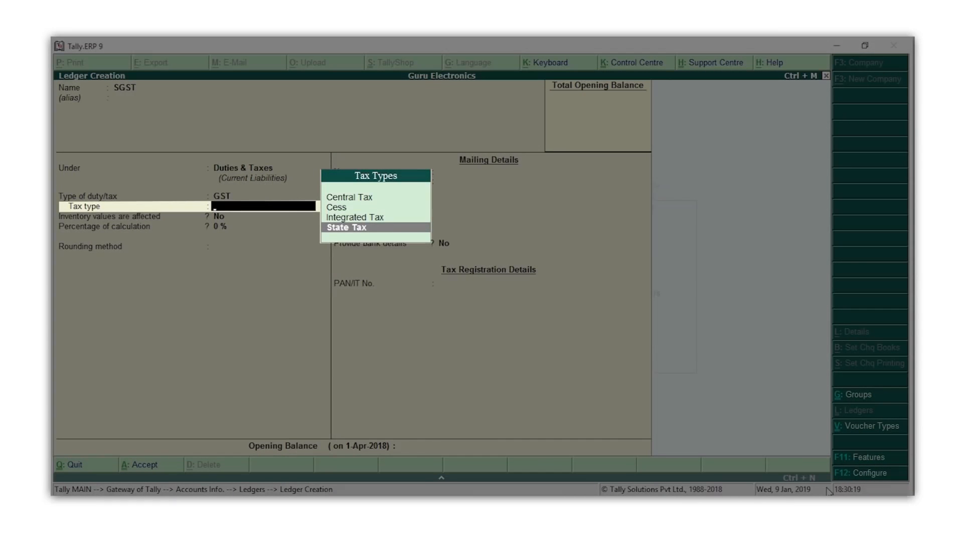
key("Return")
key("ctrl+a")
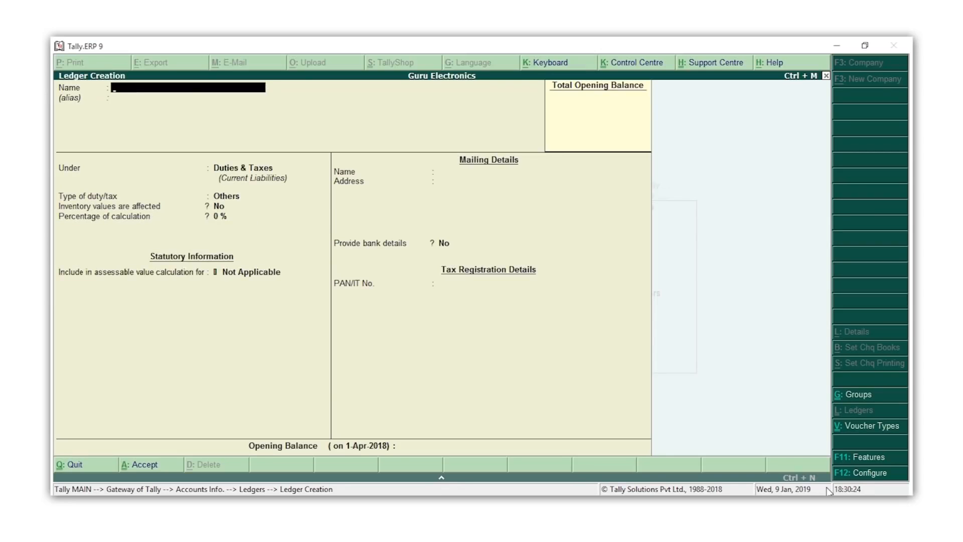
- Create an IGST ledger under Duties & Taxes as GST Integrated Tax
type("IGST")
key("Return")
key("Return")
key("Return")
key("Up")
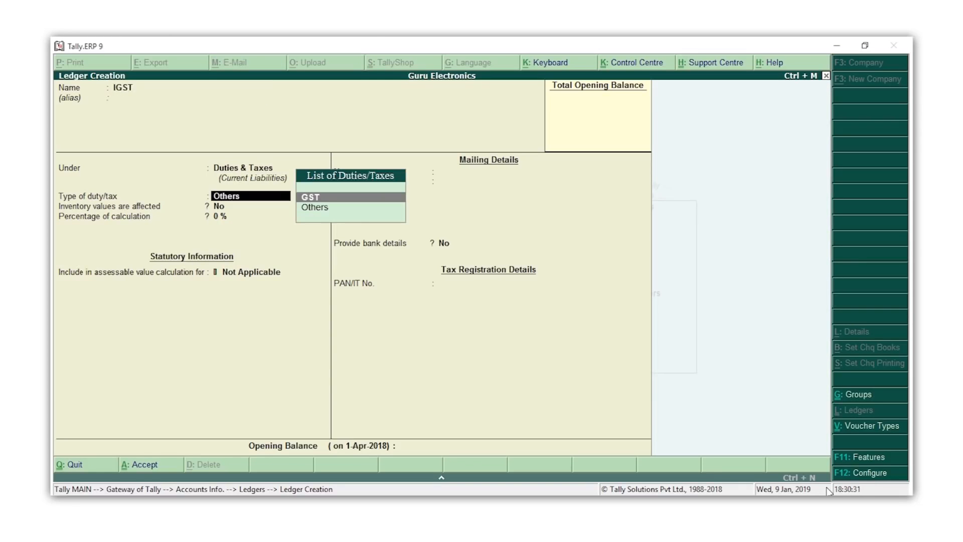
key("Return")
key("Down")
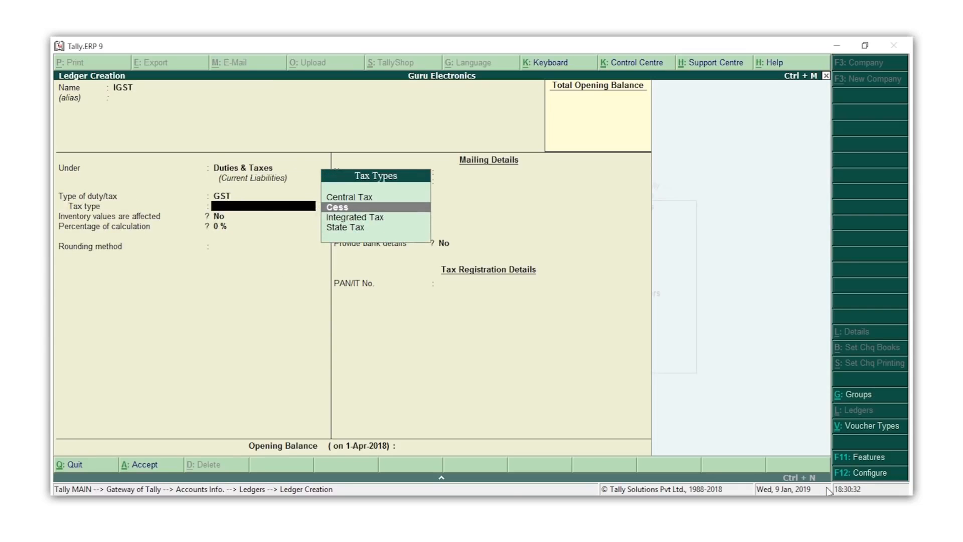
key("Down")
key("Return")
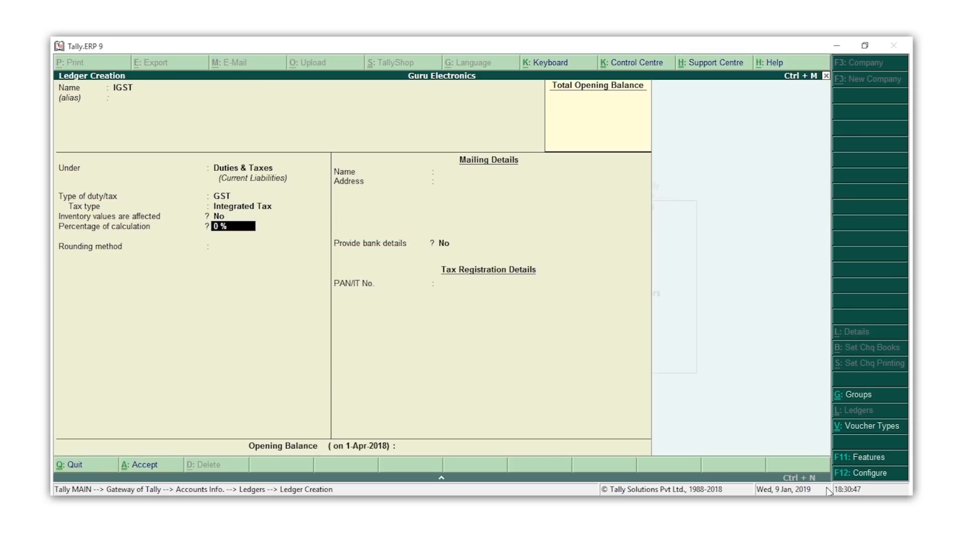
key("ctrl+a")
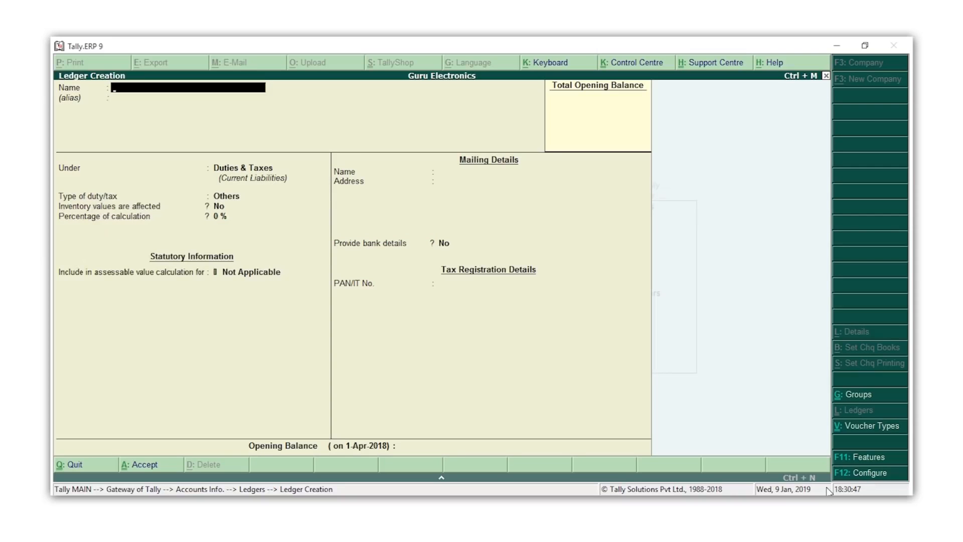